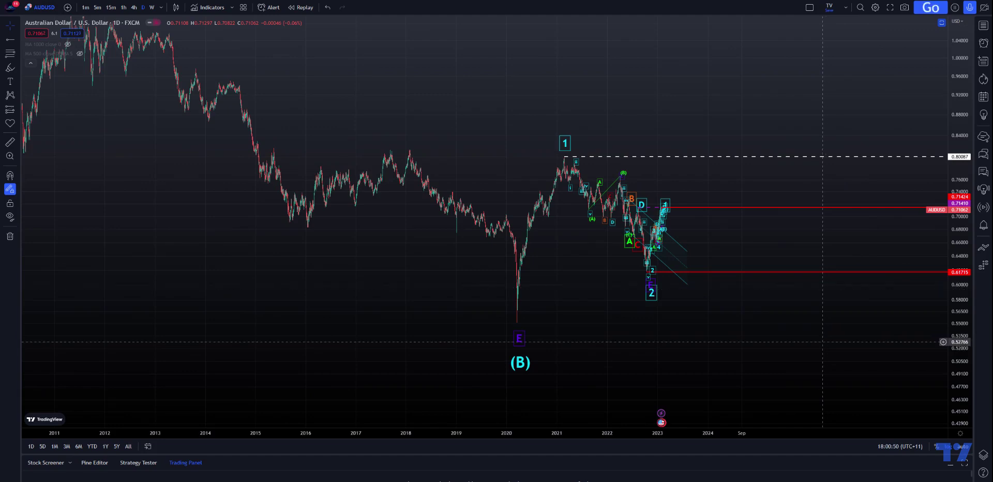
- Pan and zoom the daily AUD/USD chart toward the latest bars to review the wave count
{"action": "left_click_drag", "start_coordinate": [765, 343], "coordinate": [836, 350]}
{"action": "scroll", "coordinate": [525, 437], "scroll_direction": "up", "scroll_amount": 5}
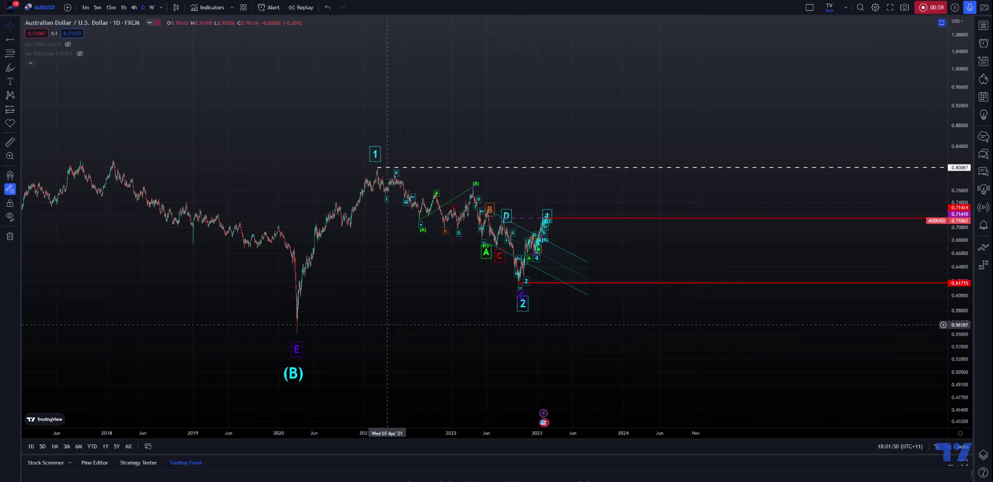
- Show 4-hour candles, frame the 2021–2023 waves with taller candles, and select the wave 1 label
{"action": "left_click", "coordinate": [135, 10]}
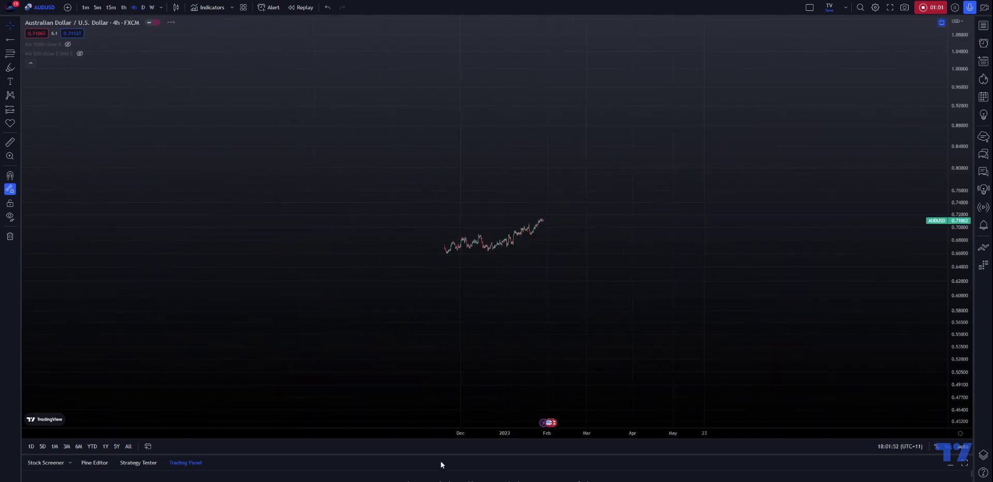
{"action": "left_click_drag", "start_coordinate": [550, 366], "coordinate": [775, 357]}
{"action": "left_click_drag", "start_coordinate": [953, 336], "coordinate": [953, 119]}
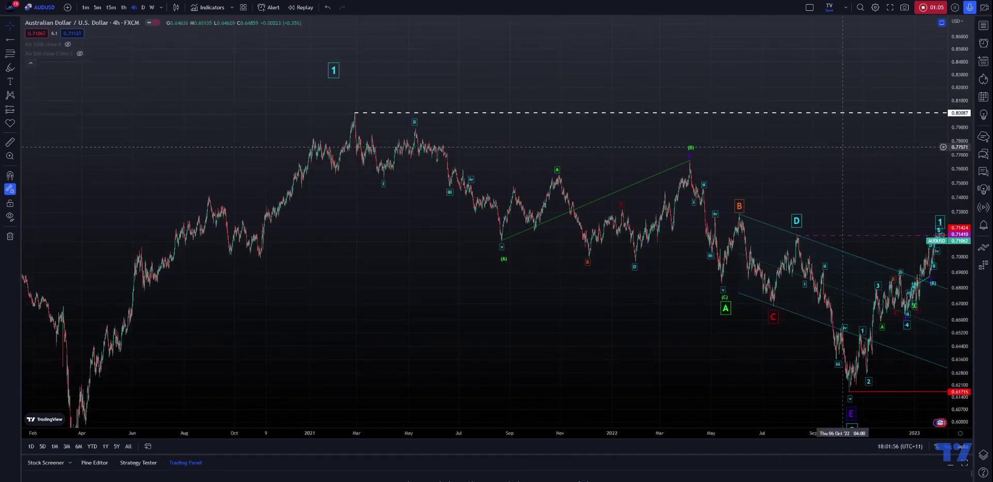
{"action": "left_click_drag", "start_coordinate": [659, 103], "coordinate": [435, 100]}
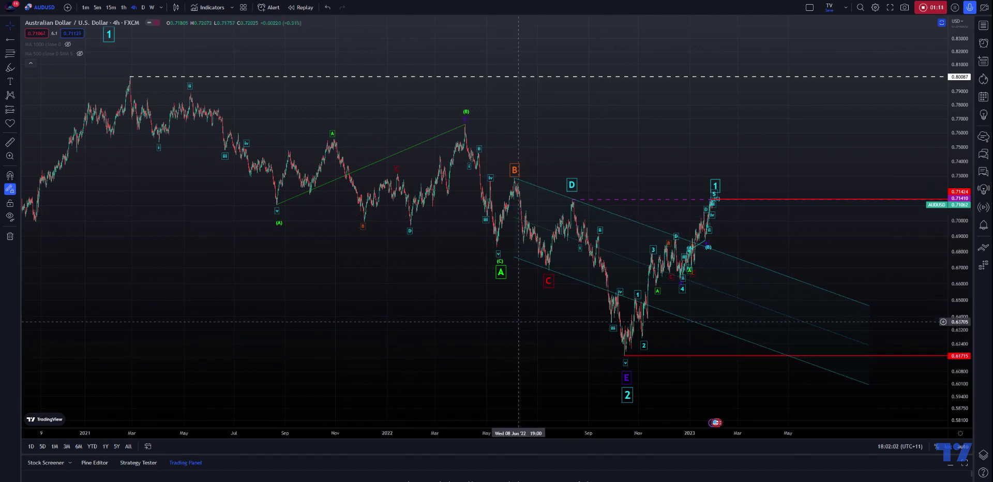
{"action": "left_click_drag", "start_coordinate": [503, 341], "coordinate": [338, 305]}
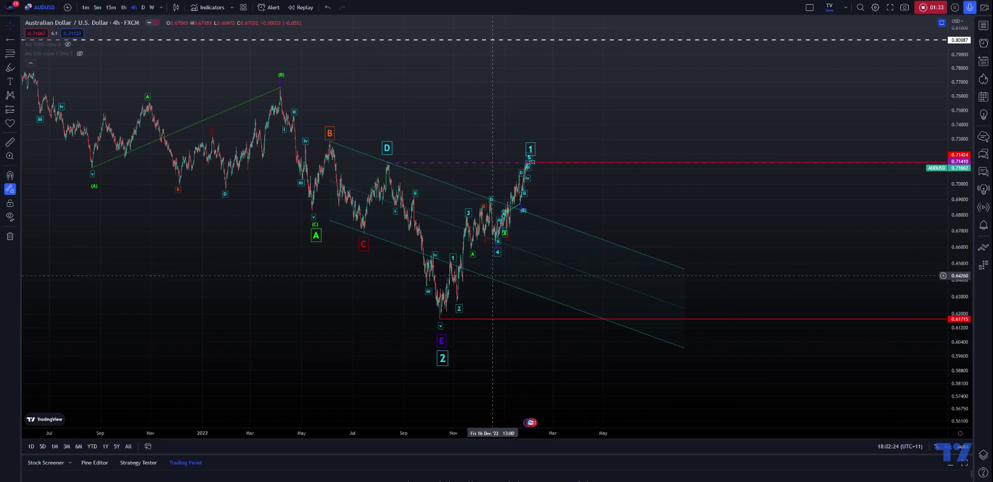
{"action": "left_click", "coordinate": [455, 260]}
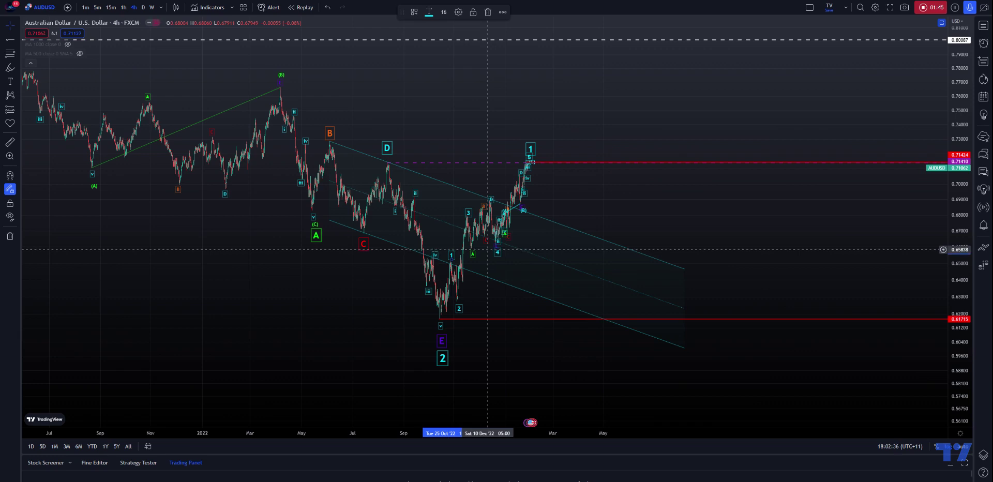
- Show 1-hour candles, zoom into the rally from the October low, and select the (A)–(B) trend line
{"action": "left_click", "coordinate": [123, 7]}
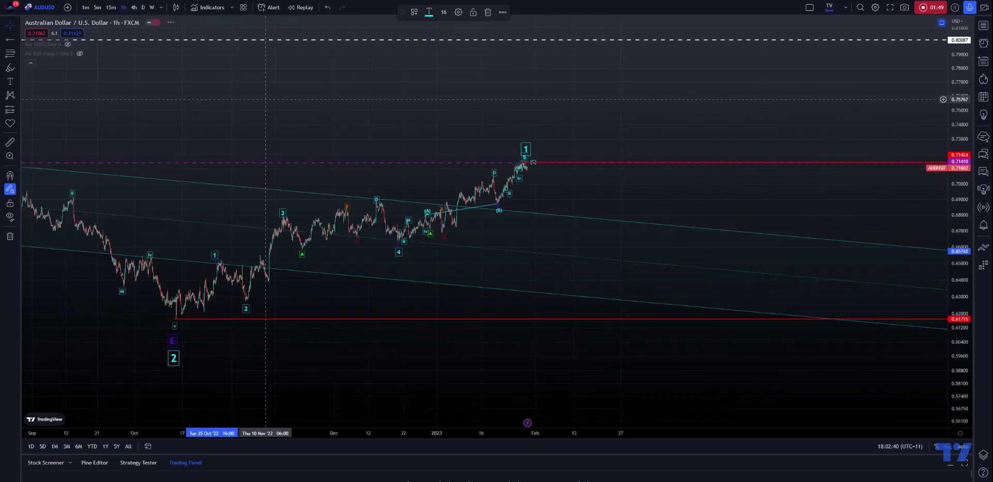
{"action": "left_click_drag", "start_coordinate": [493, 99], "coordinate": [398, 98]}
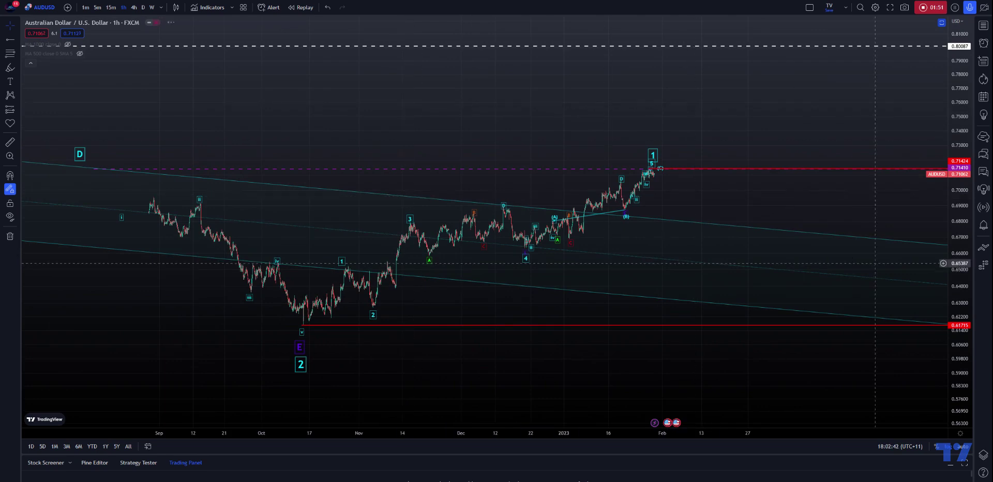
{"action": "left_click_drag", "start_coordinate": [950, 255], "coordinate": [950, 202]}
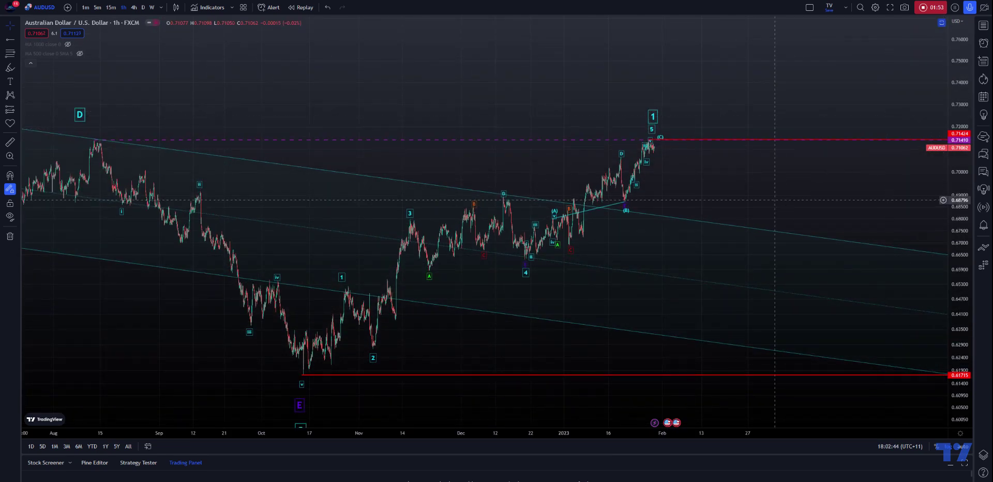
{"action": "left_click_drag", "start_coordinate": [771, 201], "coordinate": [826, 158]}
{"action": "scroll", "coordinate": [519, 442], "scroll_direction": "up", "scroll_amount": 3}
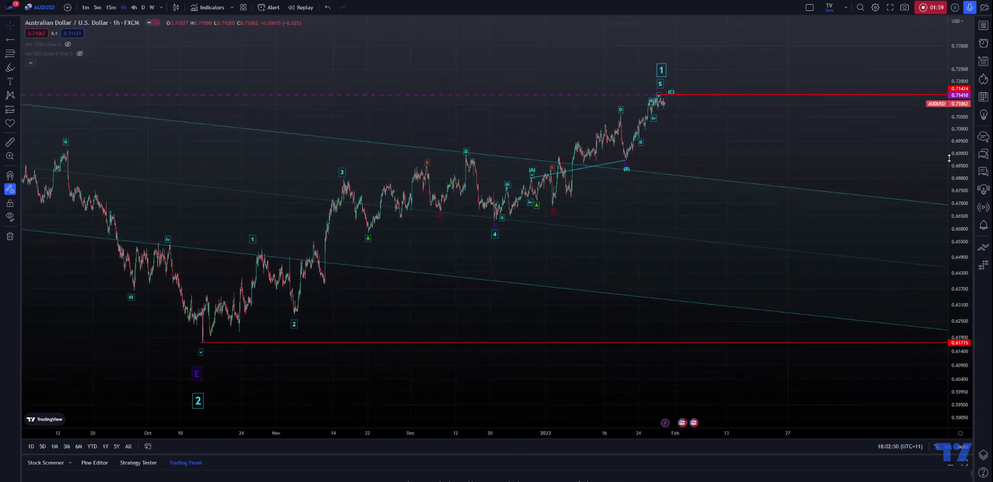
{"action": "left_click", "coordinate": [554, 158]}
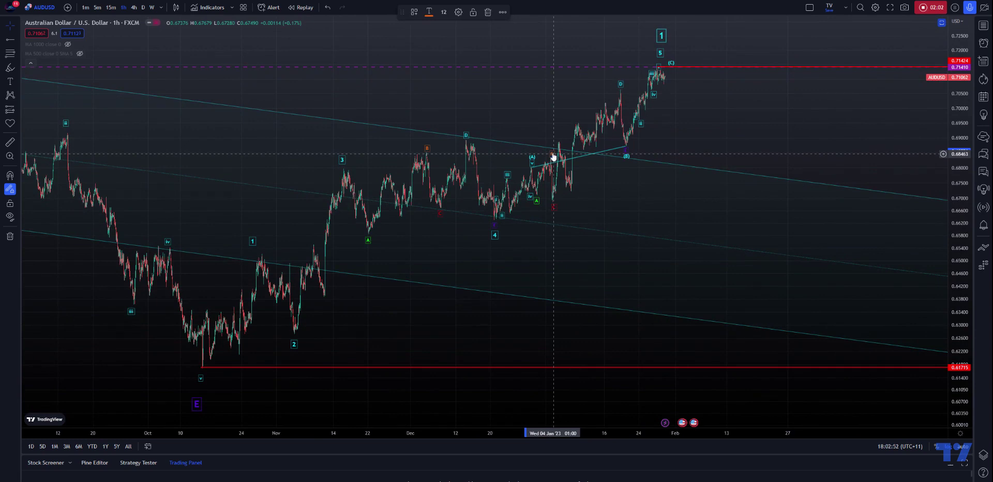
{"action": "left_click", "coordinate": [578, 158]}
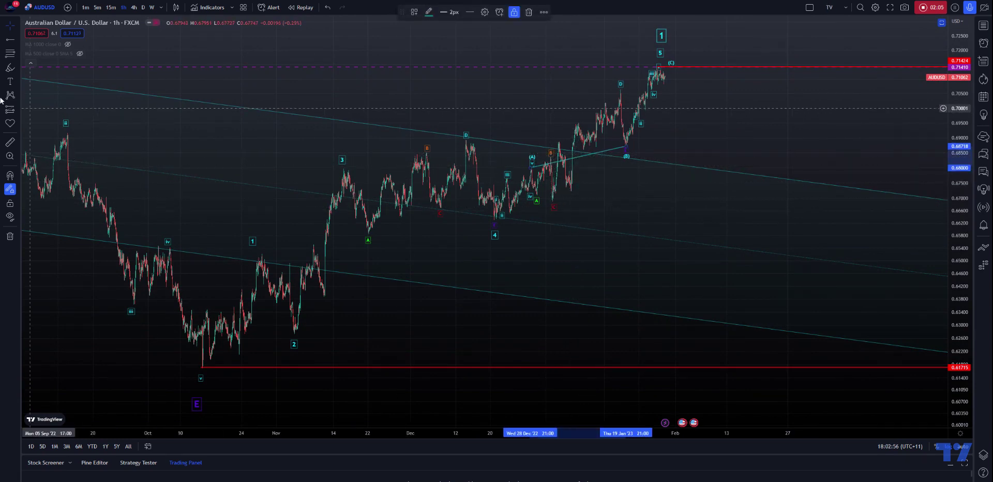
{"action": "left_click", "coordinate": [557, 165]}
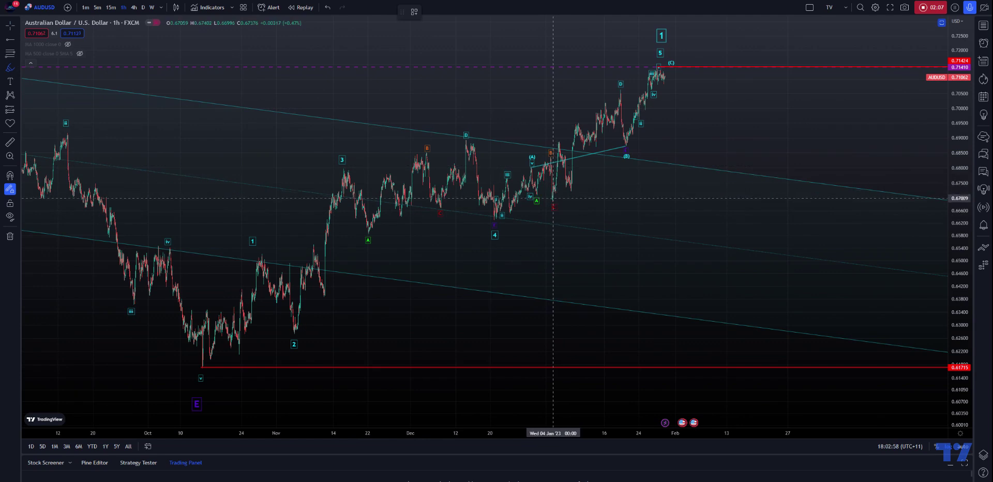
{"action": "left_click_drag", "start_coordinate": [553, 199], "coordinate": [557, 142]}
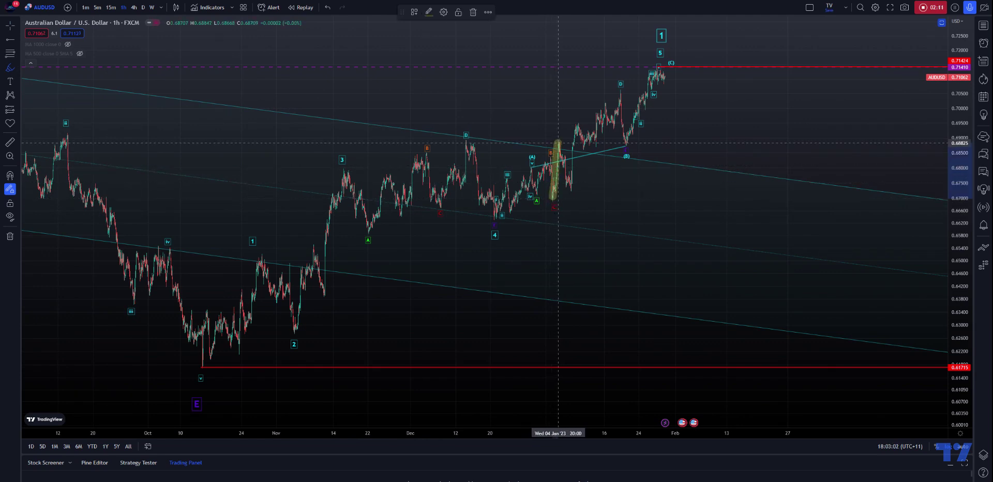
{"action": "key", "text": "Delete"}
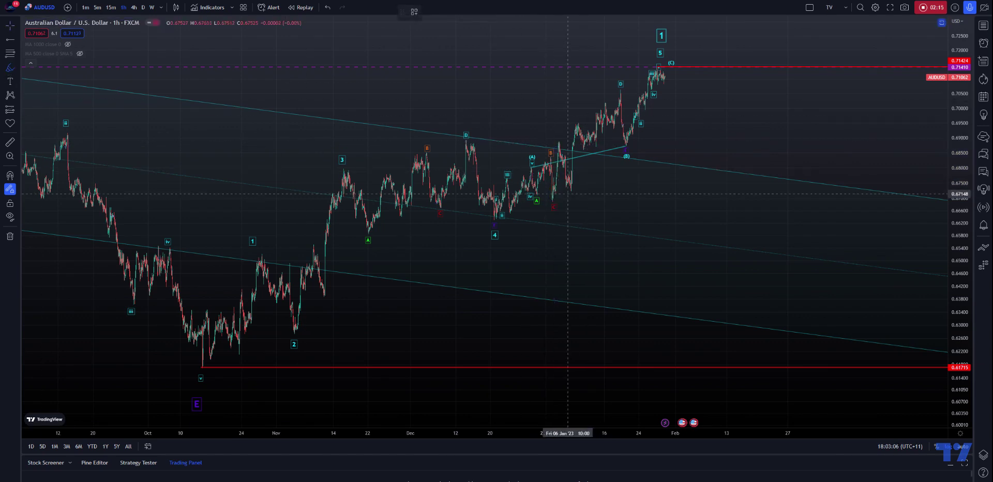
{"action": "mouse_move", "coordinate": [554, 196]}
{"action": "left_mouse_down"}
{"action": "mouse_move", "coordinate": [555, 149]}
{"action": "mouse_move", "coordinate": [570, 185]}
{"action": "mouse_move", "coordinate": [575, 136]}
{"action": "mouse_move", "coordinate": [586, 146]}
{"action": "mouse_move", "coordinate": [623, 95]}
{"action": "mouse_move", "coordinate": [625, 143]}
{"action": "left_mouse_up"}
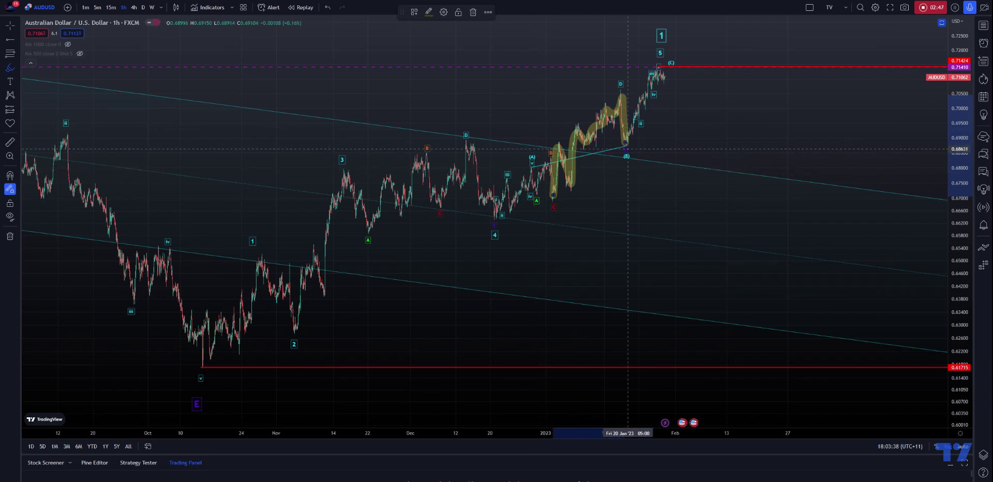
{"action": "left_click", "coordinate": [614, 150]}
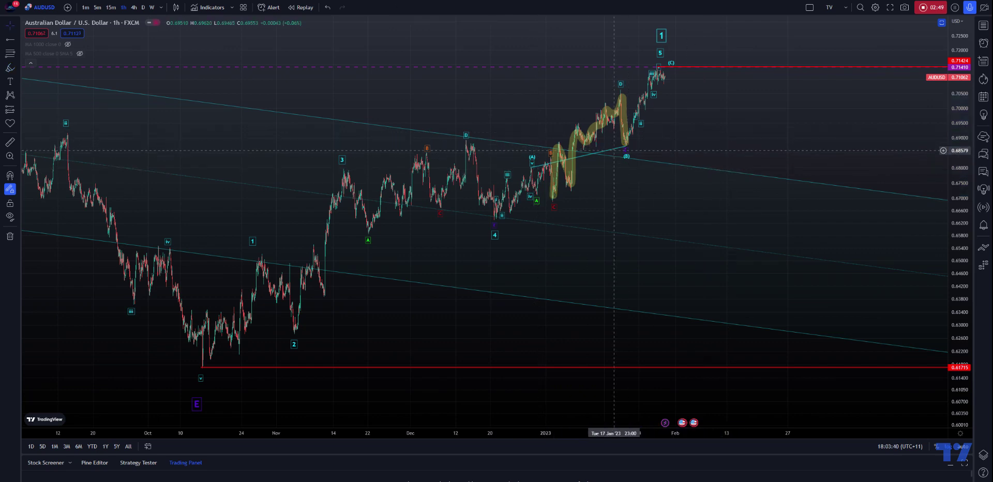
{"action": "left_click", "coordinate": [613, 150]}
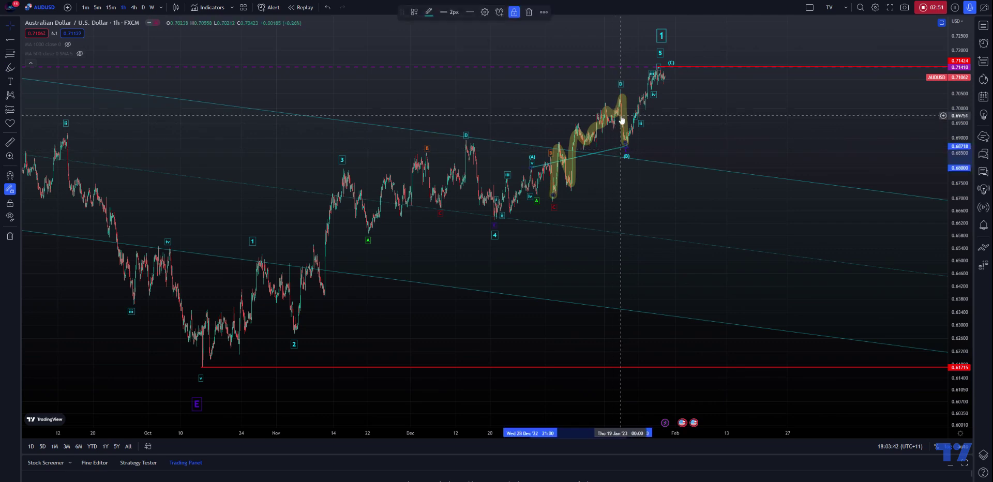
{"action": "key", "text": "Delete"}
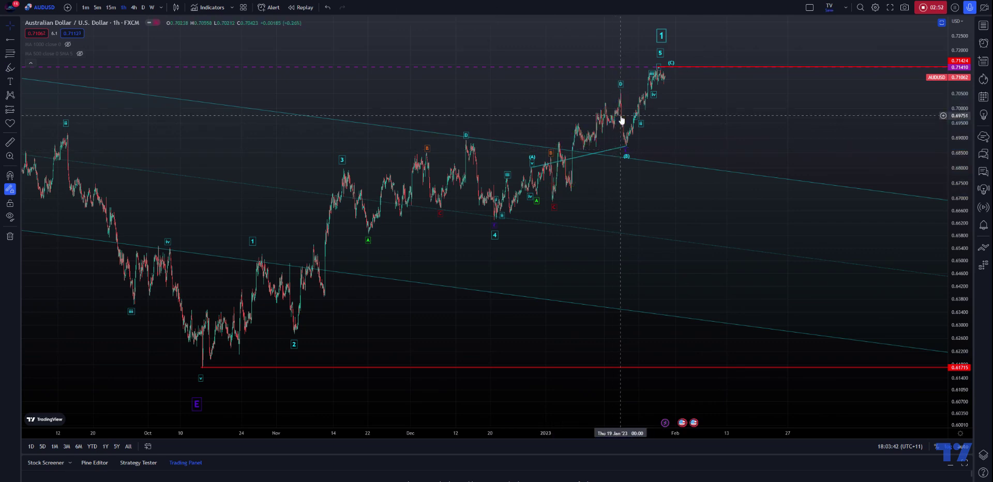
- Show 15-minute candles, reset the view to the latest bars, and add a small wave i label
{"action": "left_click", "coordinate": [111, 7]}
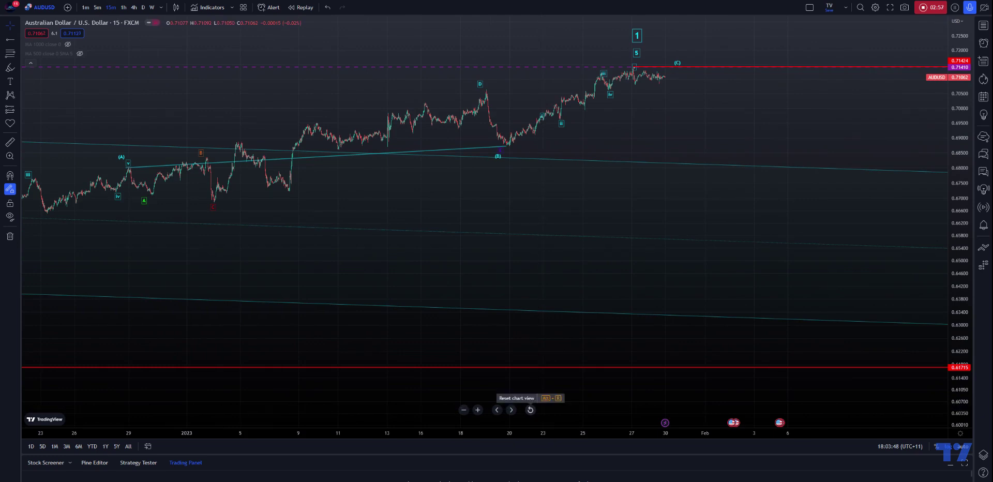
{"action": "left_click", "coordinate": [530, 409]}
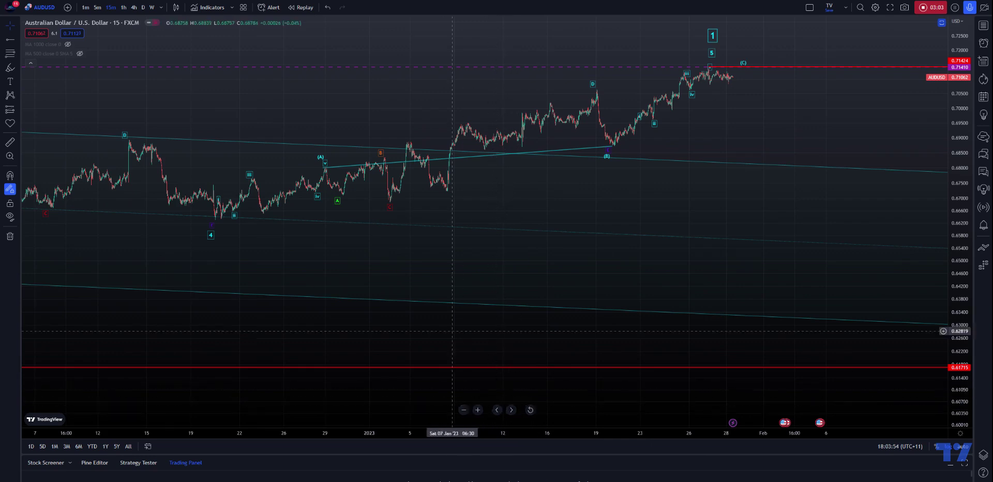
{"action": "left_click", "coordinate": [639, 112]}
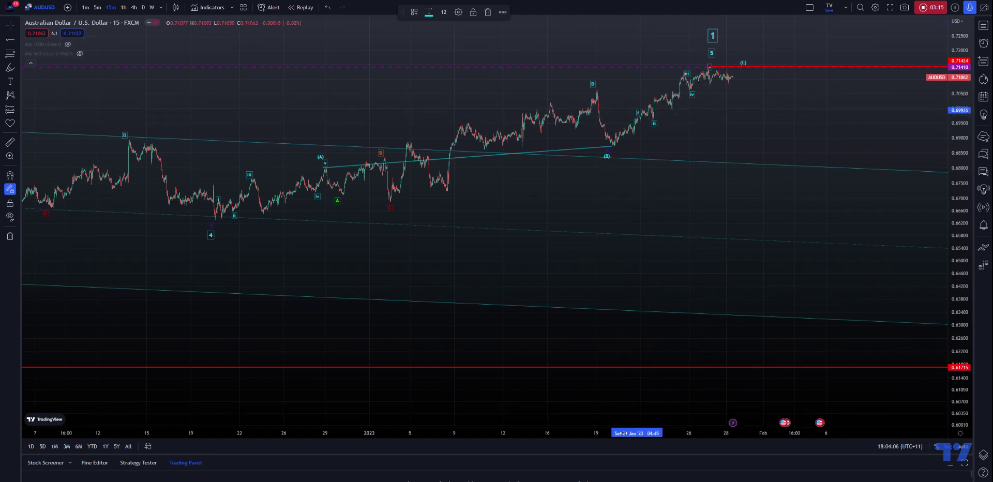
- Zoom and pan the 15-minute chart to frame the recent highs with taller candles
{"action": "scroll", "coordinate": [273, 434], "scroll_direction": "up", "scroll_amount": 4}
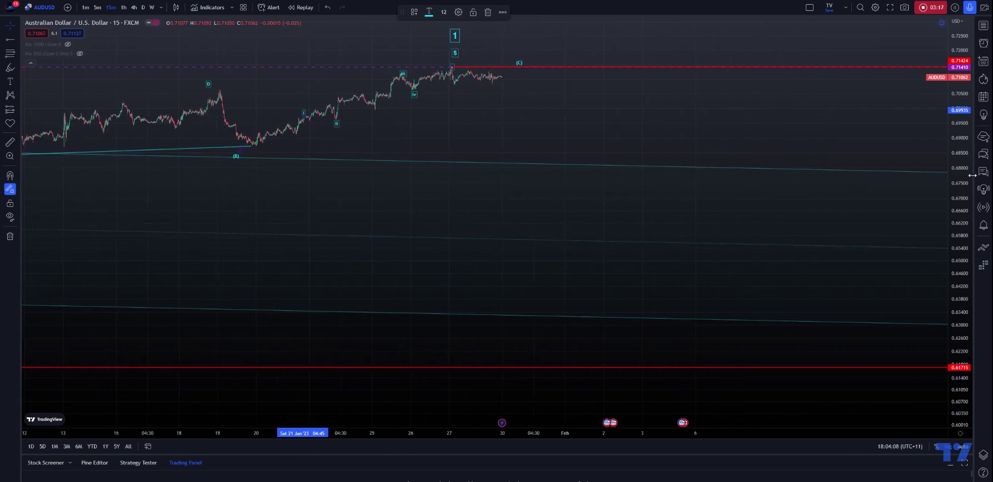
{"action": "left_click_drag", "start_coordinate": [964, 184], "coordinate": [882, 24]}
{"action": "left_click_drag", "start_coordinate": [778, 170], "coordinate": [889, 217]}
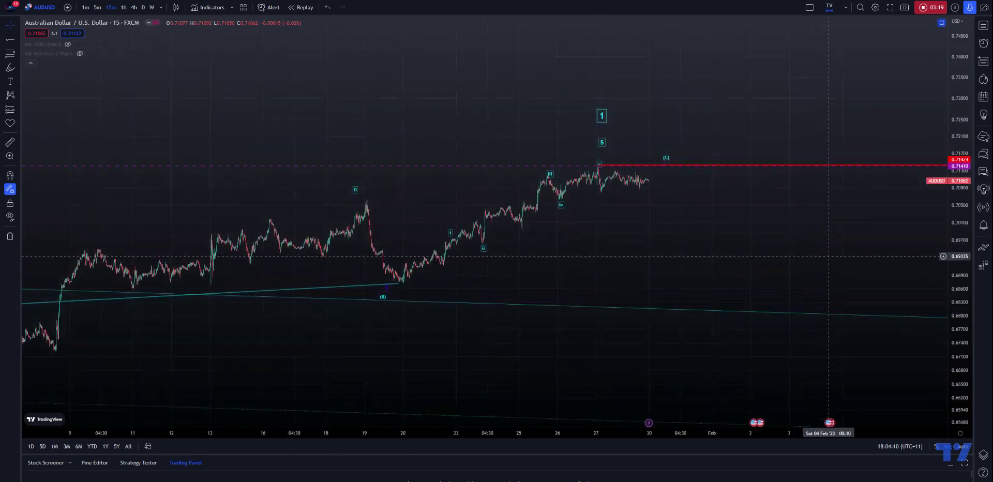
{"action": "left_click_drag", "start_coordinate": [733, 196], "coordinate": [733, 231]}
{"action": "left_click_drag", "start_coordinate": [648, 231], "coordinate": [725, 215]}
{"action": "scroll", "coordinate": [396, 424], "scroll_direction": "up", "scroll_amount": 3}
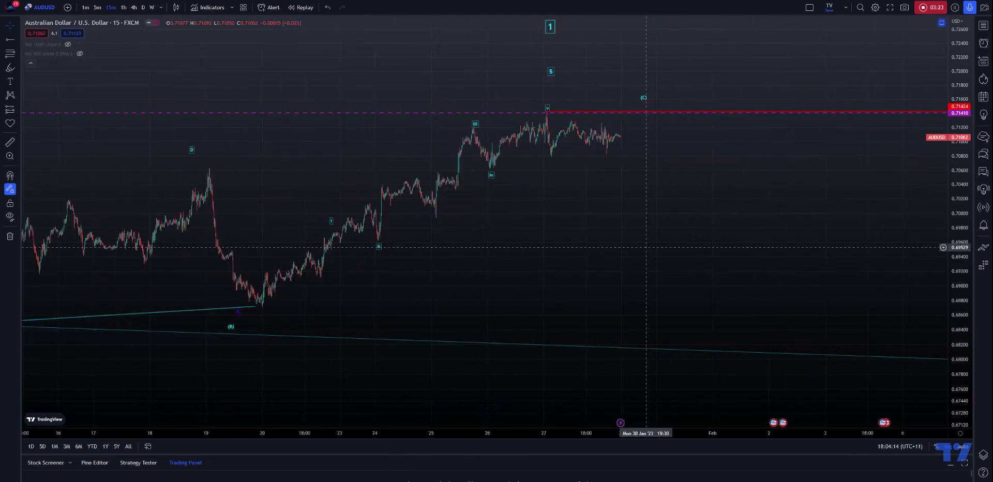
{"action": "left_click_drag", "start_coordinate": [946, 228], "coordinate": [946, 182]}
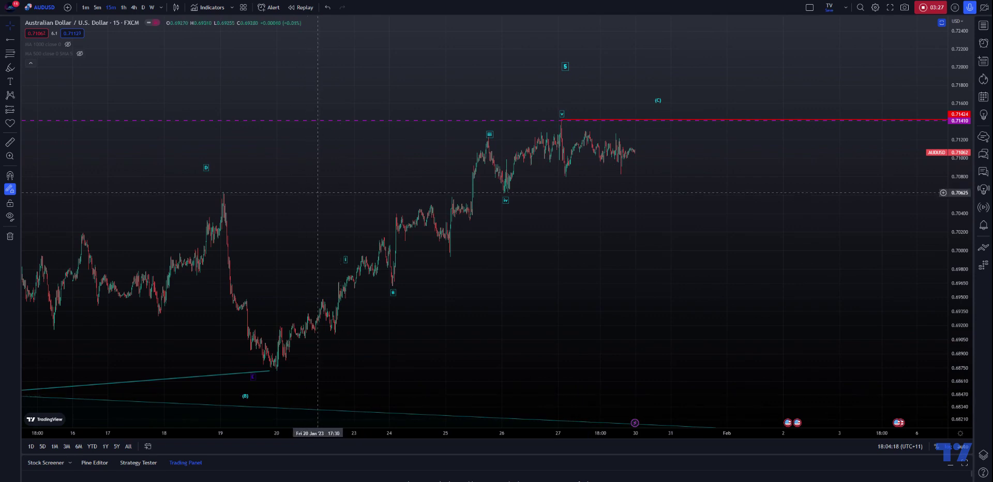
- Nudge the wave i label lower, move (C) left above the final high, then show 5-minute candles
{"action": "left_click_drag", "start_coordinate": [346, 259], "coordinate": [347, 267]}
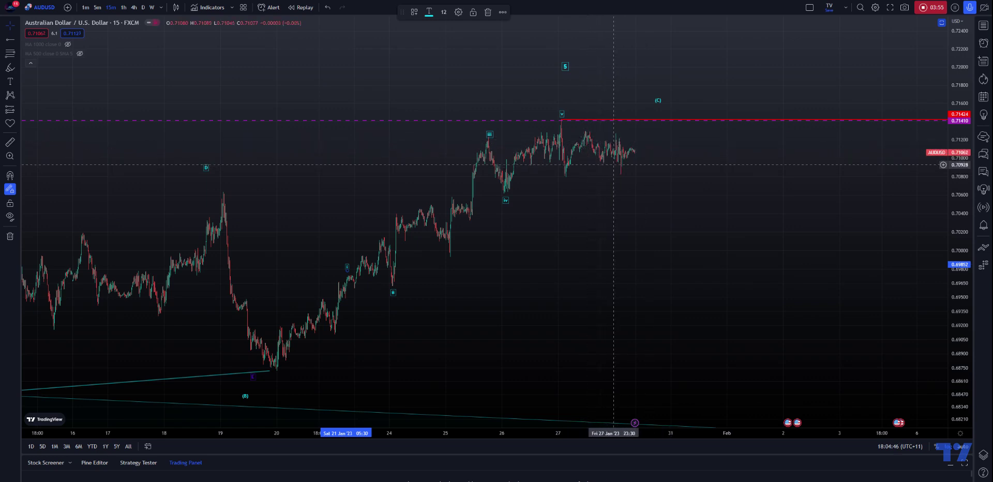
{"action": "left_click_drag", "start_coordinate": [657, 101], "coordinate": [574, 94]}
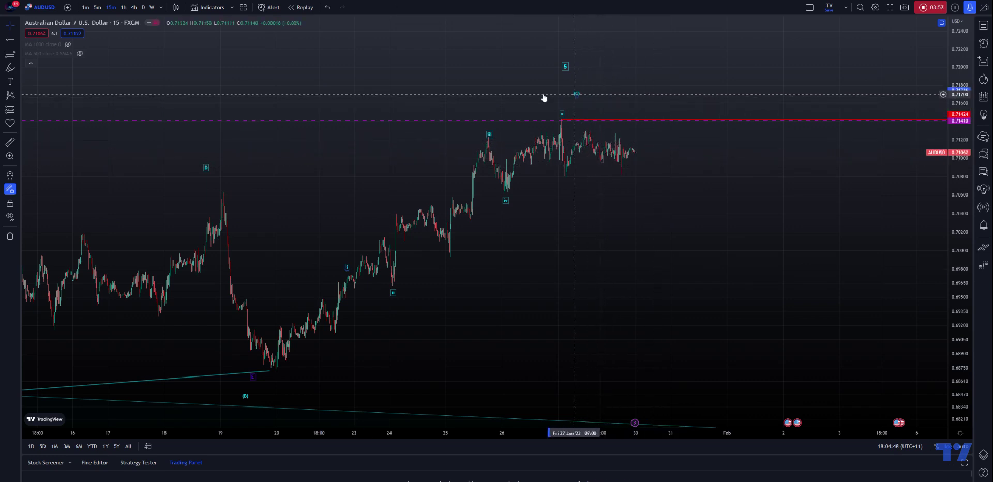
{"action": "left_click", "coordinate": [97, 8]}
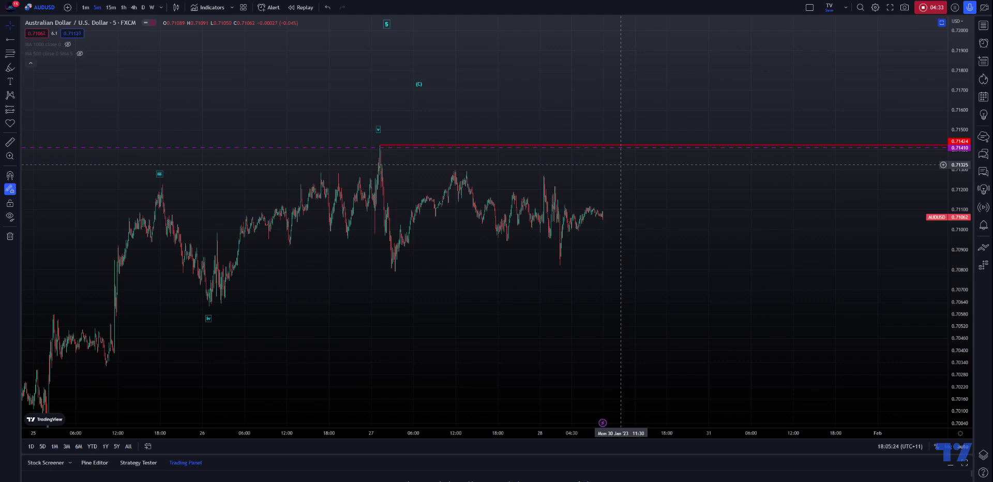
- Mark the 27 Jan peak with a v wave label and pick the freehand highlighter
{"action": "left_click_drag", "start_coordinate": [503, 318], "coordinate": [541, 319]}
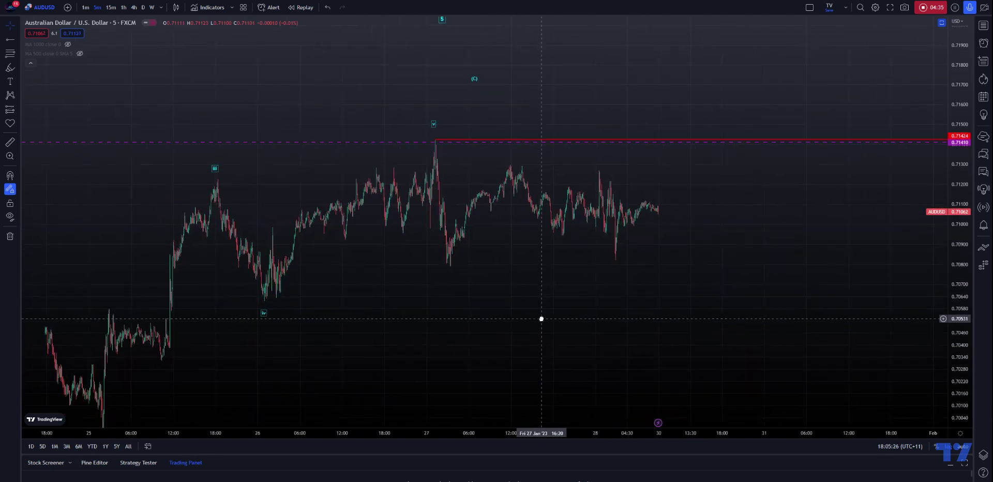
{"action": "left_click", "coordinate": [436, 124]}
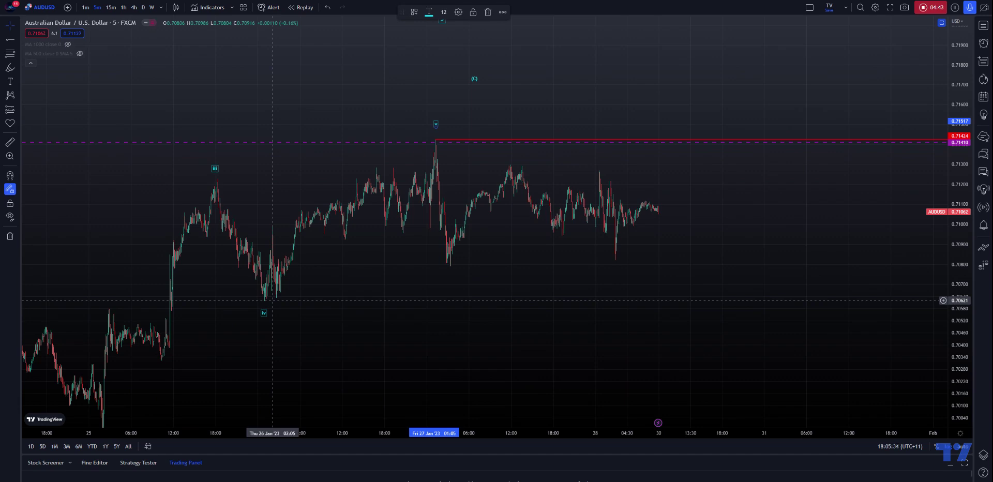
{"action": "left_click", "coordinate": [6, 70]}
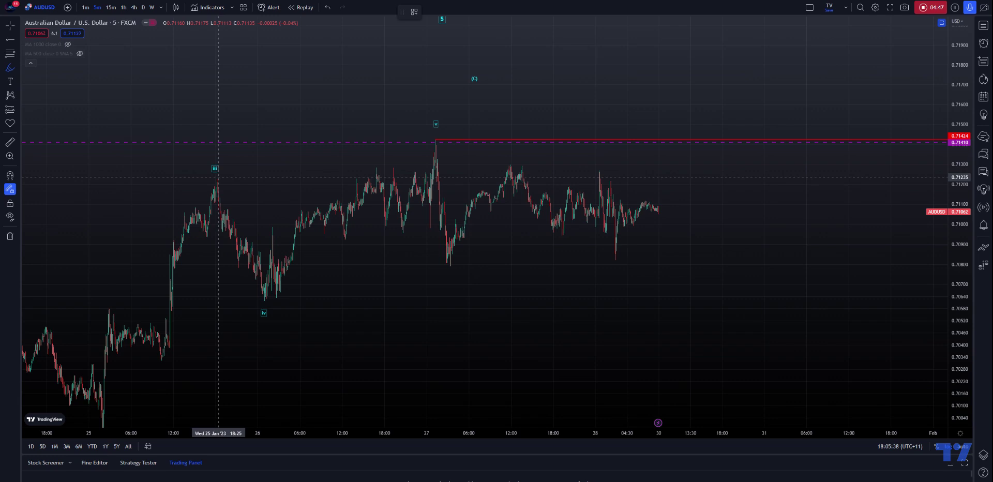
{"action": "mouse_move", "coordinate": [219, 177]}
{"action": "left_mouse_down"}
{"action": "mouse_move", "coordinate": [268, 294]}
{"action": "mouse_move", "coordinate": [429, 140]}
{"action": "mouse_move", "coordinate": [447, 263]}
{"action": "mouse_move", "coordinate": [517, 166]}
{"action": "mouse_move", "coordinate": [576, 213]}
{"action": "mouse_move", "coordinate": [666, 211]}
{"action": "mouse_move", "coordinate": [730, 104]}
{"action": "mouse_move", "coordinate": [749, 196]}
{"action": "mouse_move", "coordinate": [763, 44]}
{"action": "left_mouse_up"}
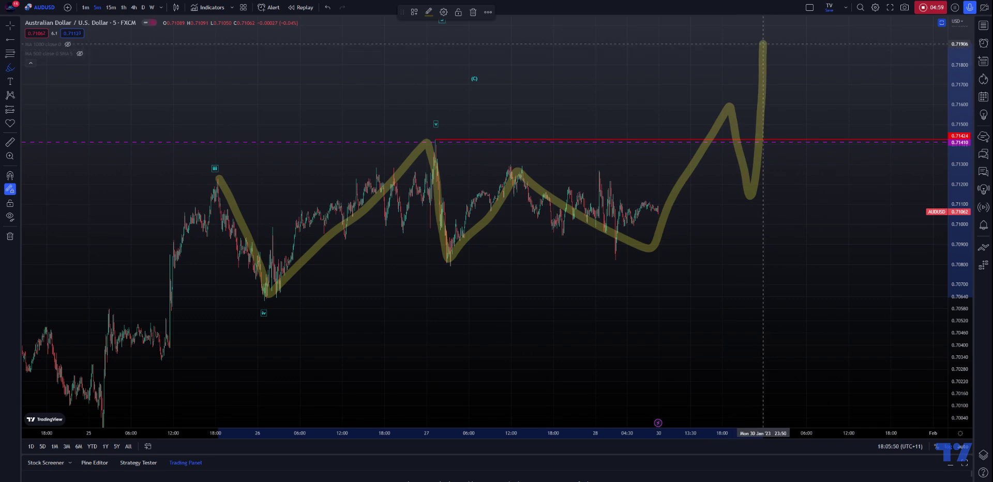
{"action": "mouse_move", "coordinate": [763, 44]}
{"action": "left_mouse_down"}
{"action": "mouse_move", "coordinate": [803, 140]}
{"action": "mouse_move", "coordinate": [814, 19]}
{"action": "left_mouse_up"}
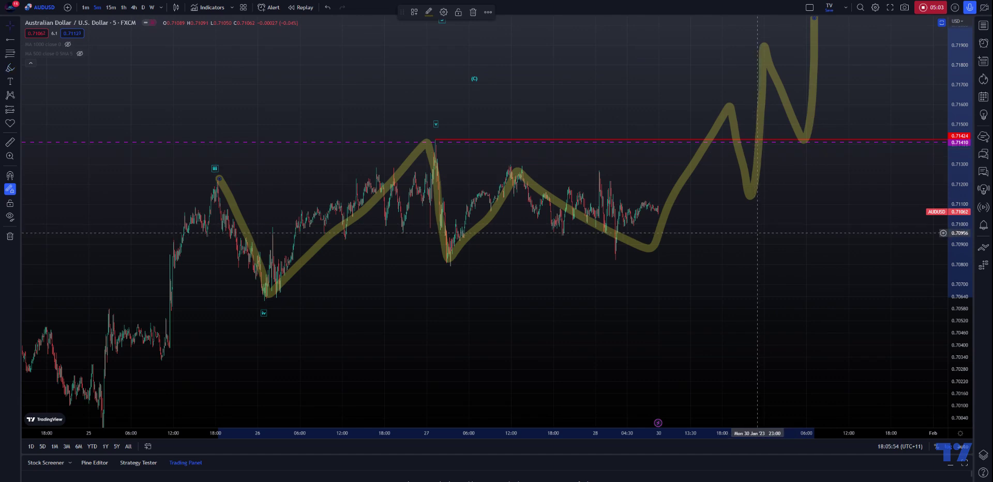
{"action": "key", "text": "Delete"}
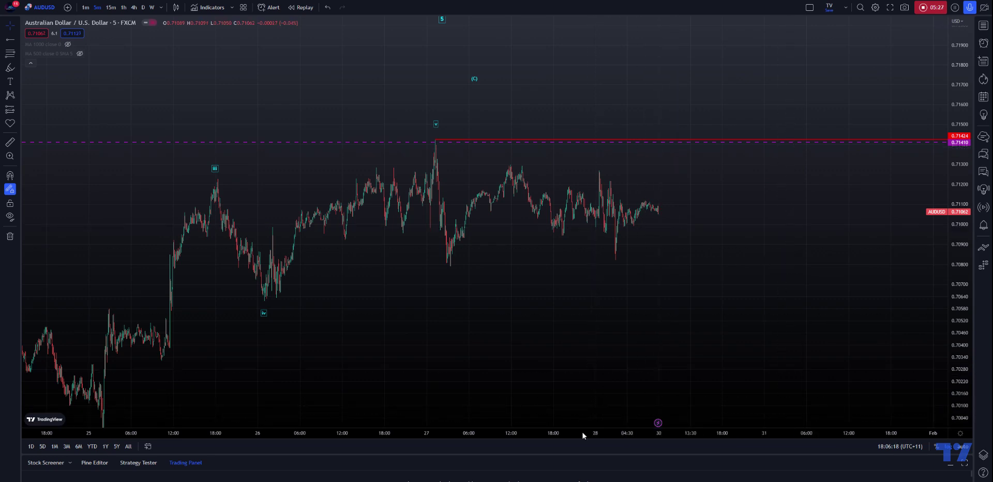
- Stretch, pan and zoom the 5-minute chart to show mid-January through 30 Jan
{"action": "left_click_drag", "start_coordinate": [582, 435], "coordinate": [420, 440]}
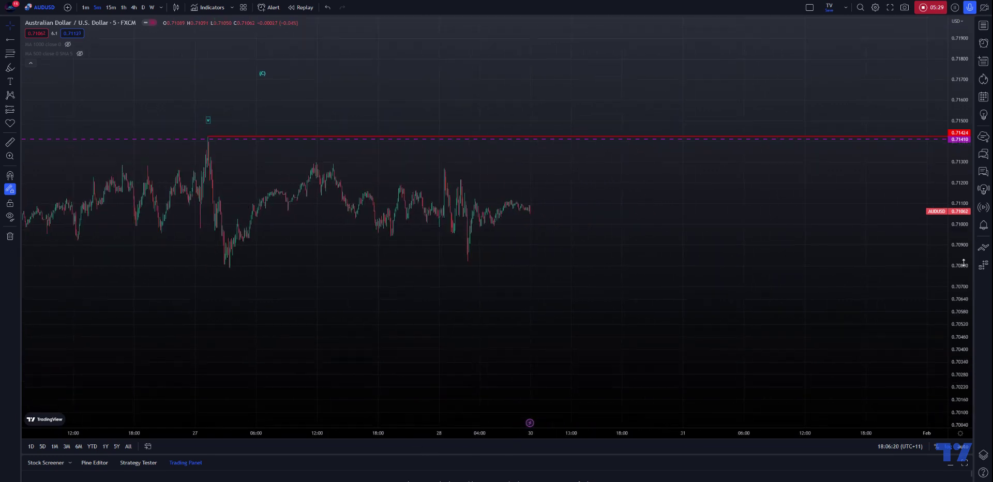
{"action": "left_click_drag", "start_coordinate": [858, 216], "coordinate": [715, 310]}
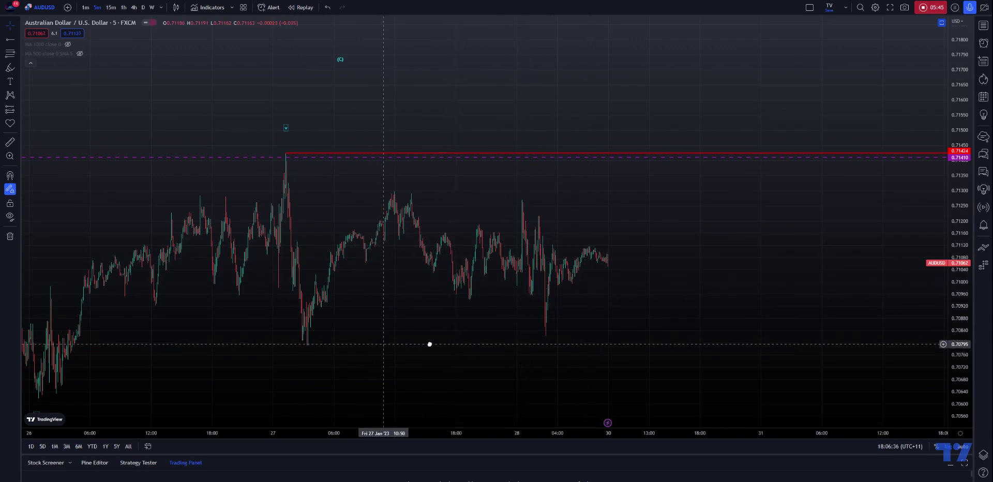
{"action": "left_click_drag", "start_coordinate": [376, 344], "coordinate": [614, 408]}
{"action": "scroll", "coordinate": [537, 421], "scroll_direction": "up", "scroll_amount": 2}
{"action": "left_click_drag", "start_coordinate": [537, 422], "coordinate": [292, 425]}
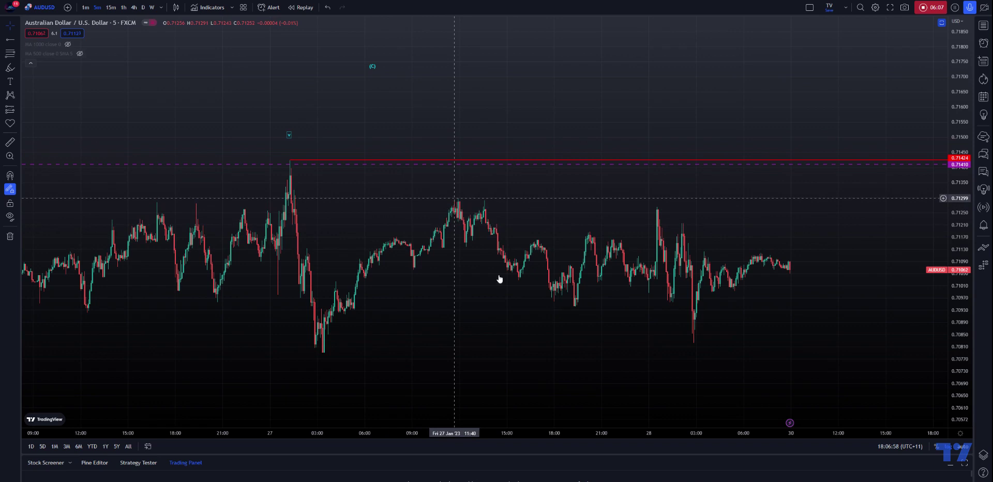
{"action": "left_click_drag", "start_coordinate": [526, 344], "coordinate": [465, 357]}
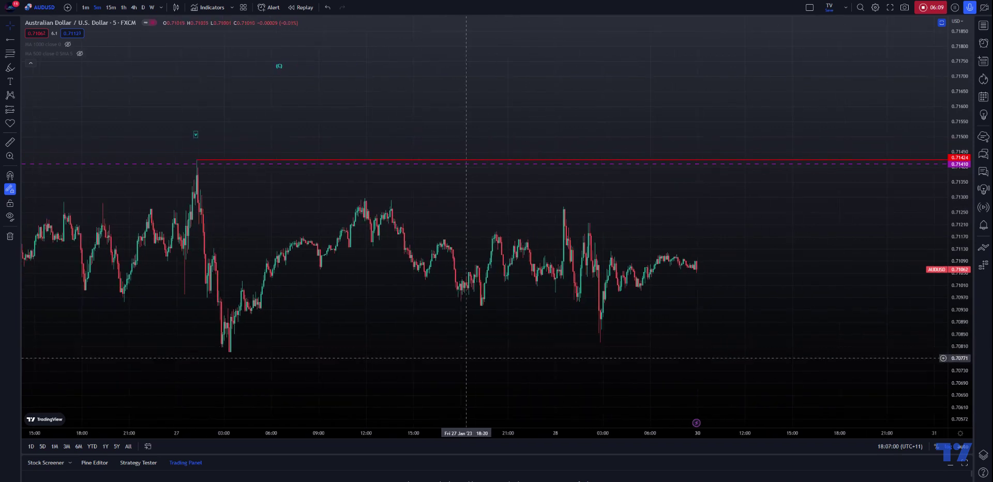
{"action": "left_click_drag", "start_coordinate": [419, 434], "coordinate": [486, 428]}
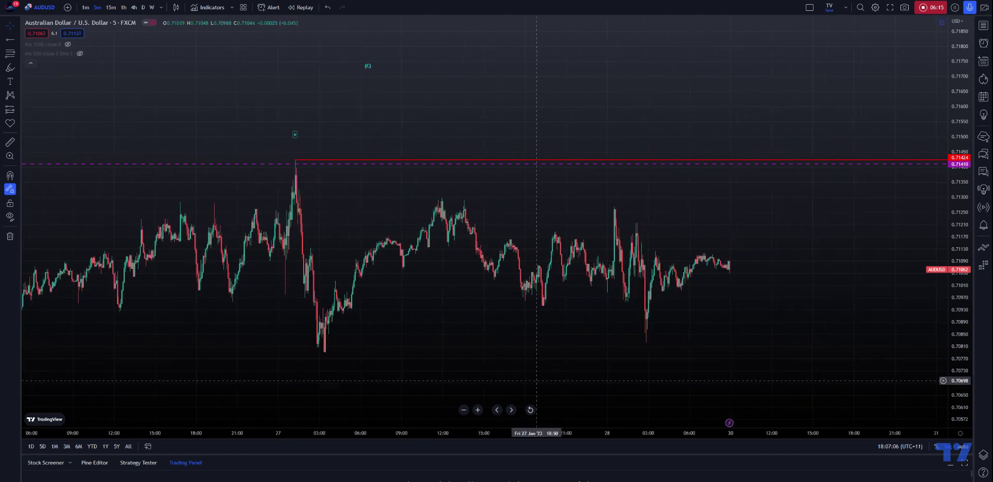
{"action": "left_click_drag", "start_coordinate": [587, 343], "coordinate": [515, 345]}
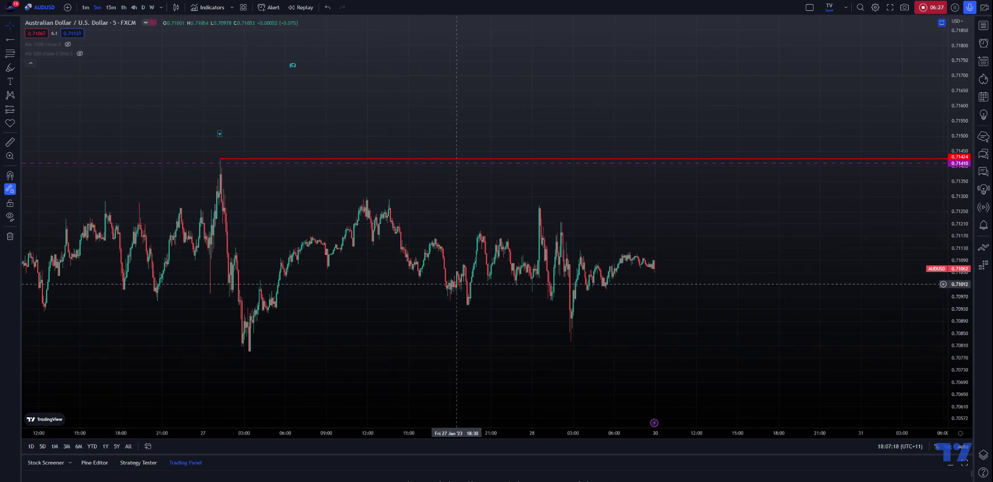
{"action": "left_click_drag", "start_coordinate": [387, 437], "coordinate": [806, 432]}
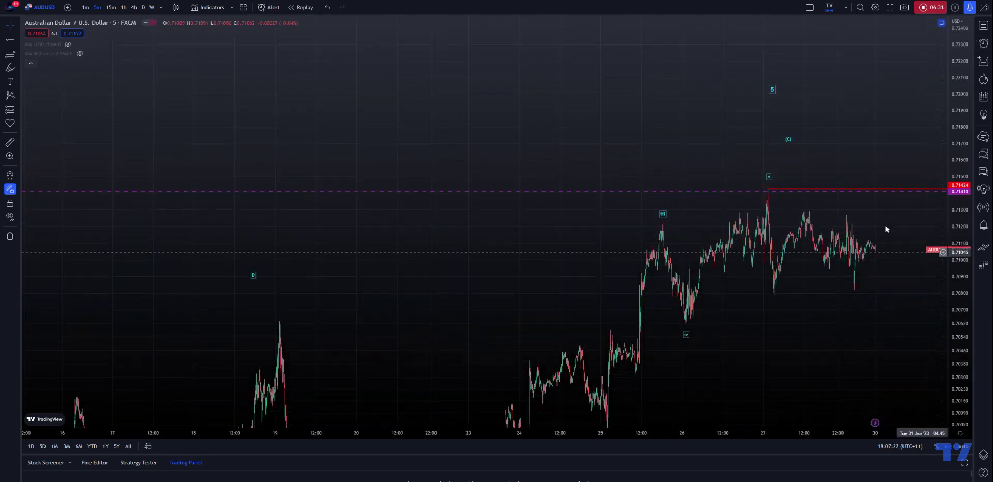
- Select the (C) label and pan the chart left and up onto the late-January rally
{"action": "left_click", "coordinate": [780, 138]}
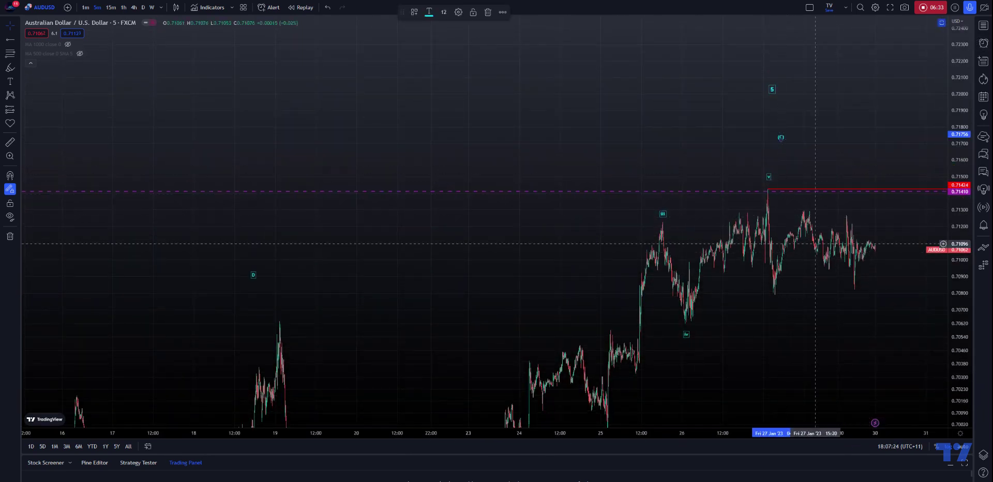
{"action": "left_click_drag", "start_coordinate": [800, 286], "coordinate": [584, 250]}
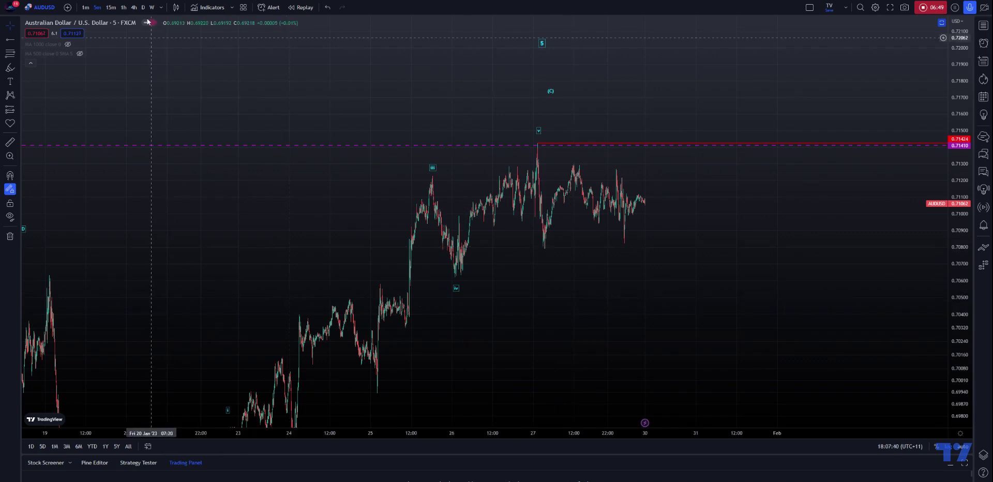
- Show 15-minute bars and compress the axes to reveal the January rally and teal trendline
{"action": "left_click", "coordinate": [111, 7]}
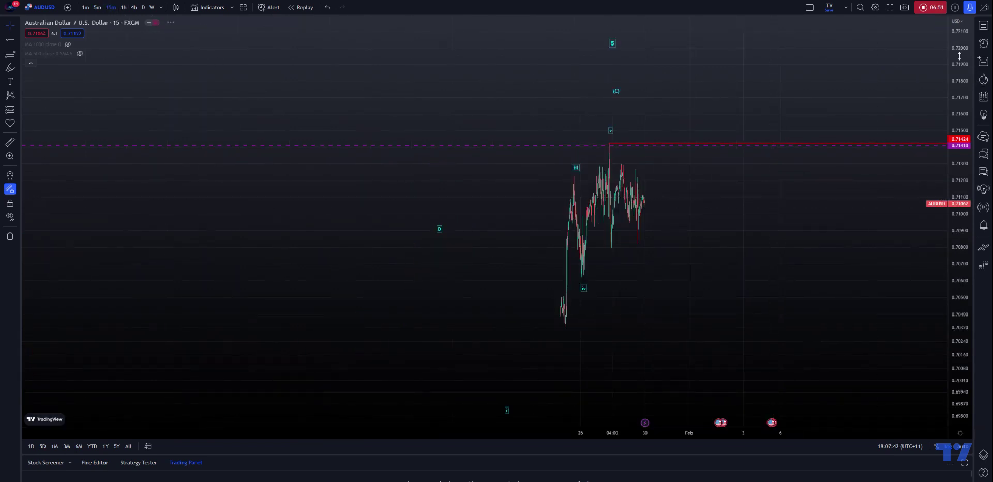
{"action": "left_click_drag", "start_coordinate": [972, 235], "coordinate": [972, 256]}
{"action": "left_click_drag", "start_coordinate": [744, 214], "coordinate": [791, 64]}
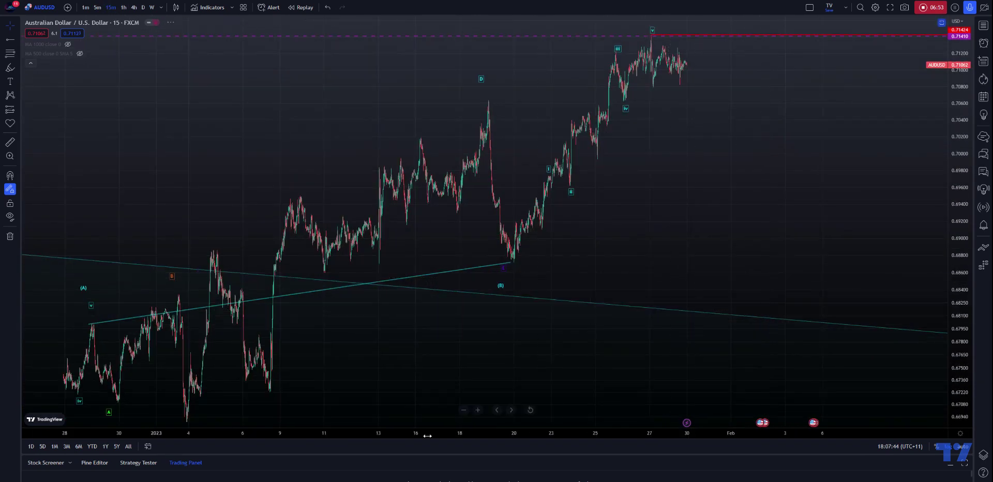
{"action": "left_click_drag", "start_coordinate": [515, 438], "coordinate": [450, 439]}
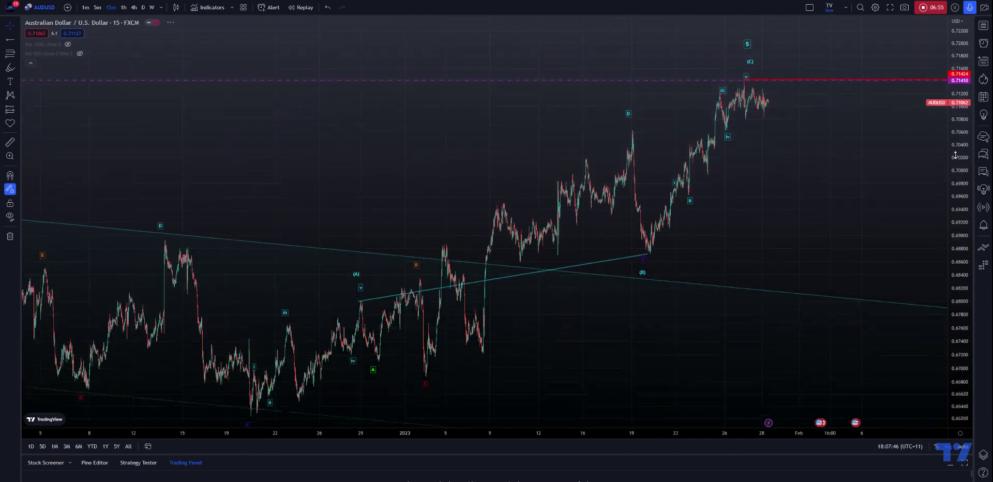
{"action": "left_click_drag", "start_coordinate": [908, 204], "coordinate": [801, 207]}
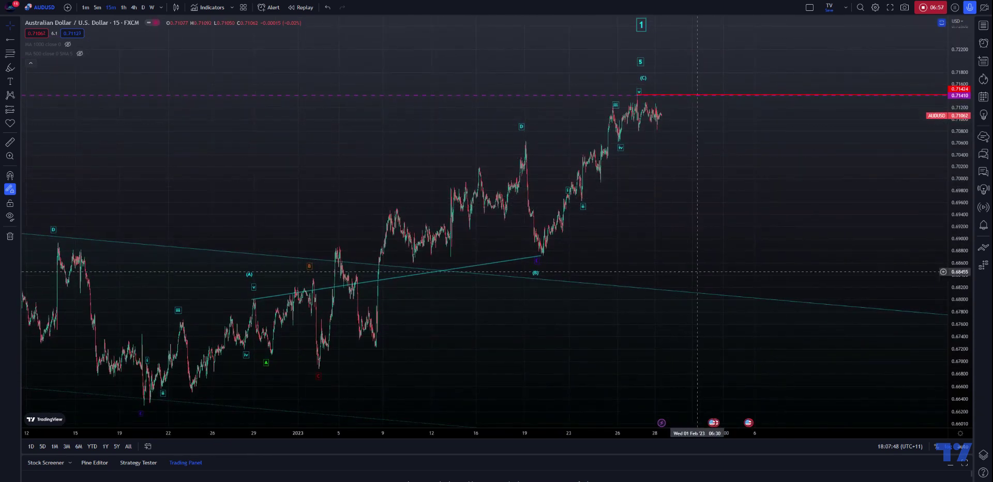
- Return to 1-hour bars, widen the price scale to about 0.60–0.75, and frame the move since October
{"action": "left_click", "coordinate": [123, 8]}
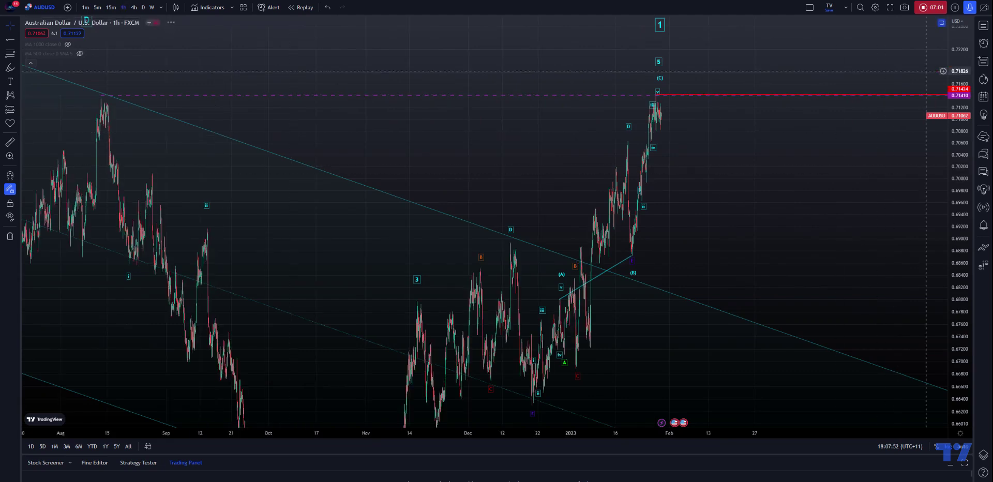
{"action": "left_click_drag", "start_coordinate": [955, 45], "coordinate": [955, 165]}
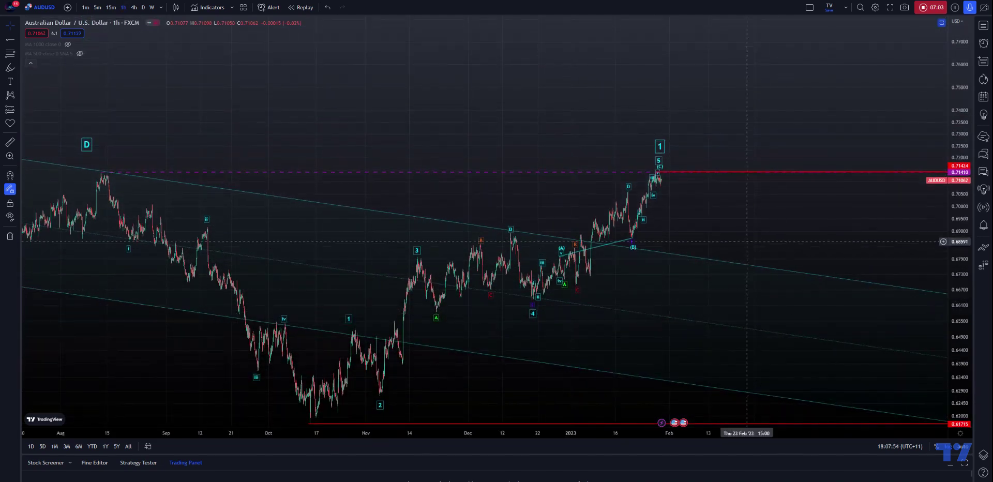
{"action": "left_click_drag", "start_coordinate": [734, 234], "coordinate": [616, 191]}
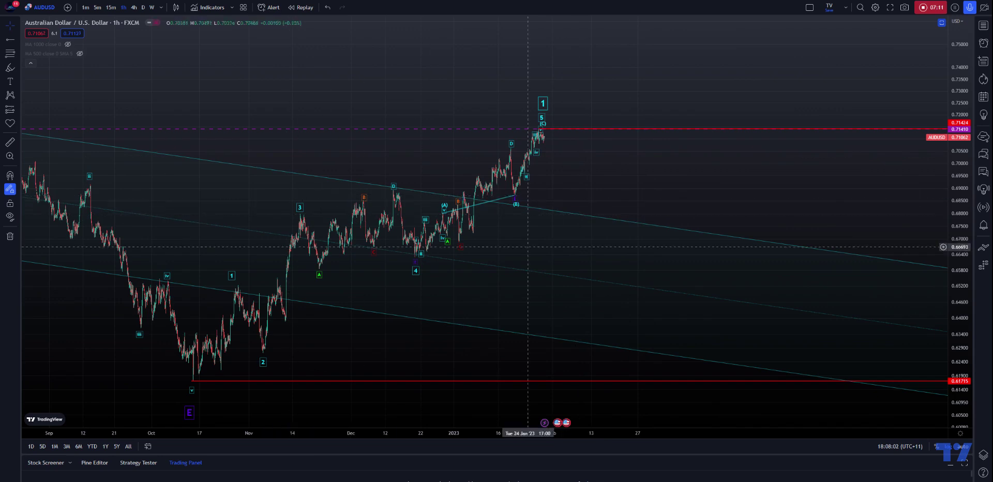
{"action": "scroll", "coordinate": [367, 149], "scroll_direction": "right", "scroll_amount": 3}
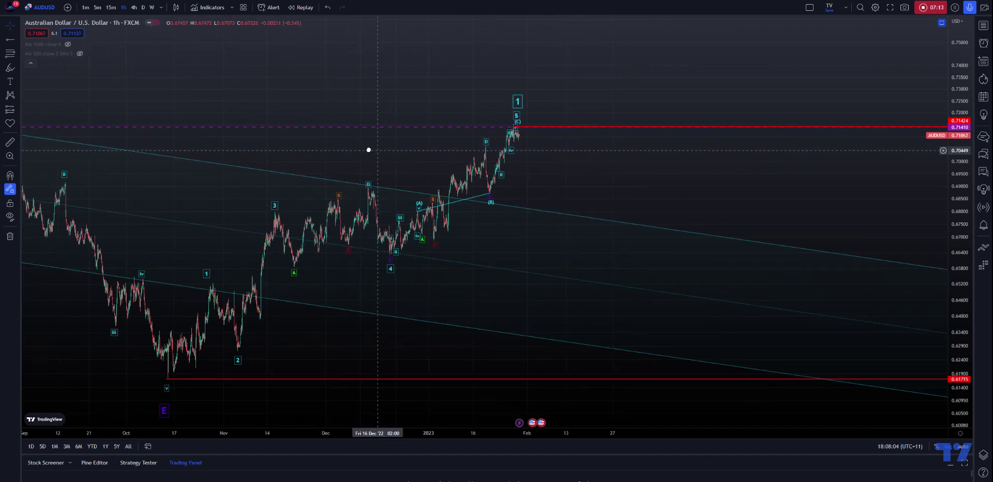
- Draw a Fibonacci retracement from the October low up to the 0.71420 high
{"action": "left_click", "coordinate": [10, 53]}
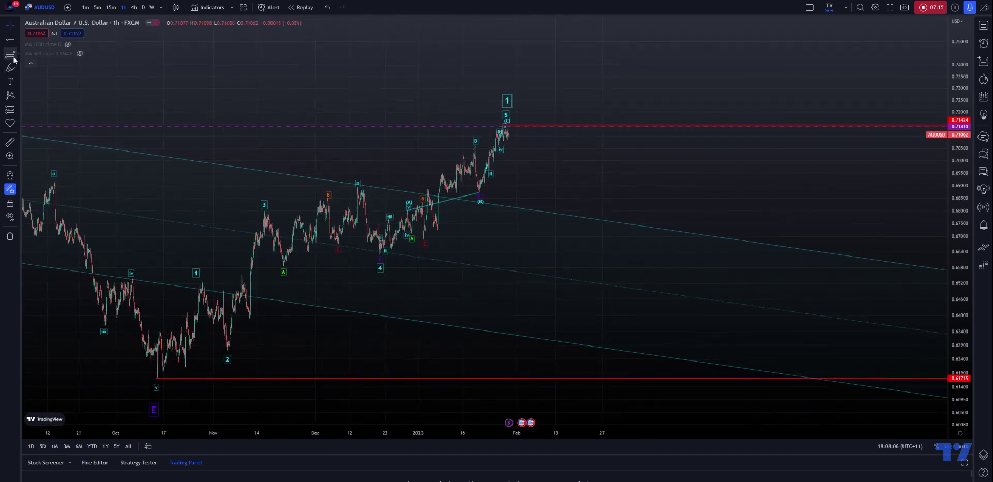
{"action": "left_click", "coordinate": [157, 377]}
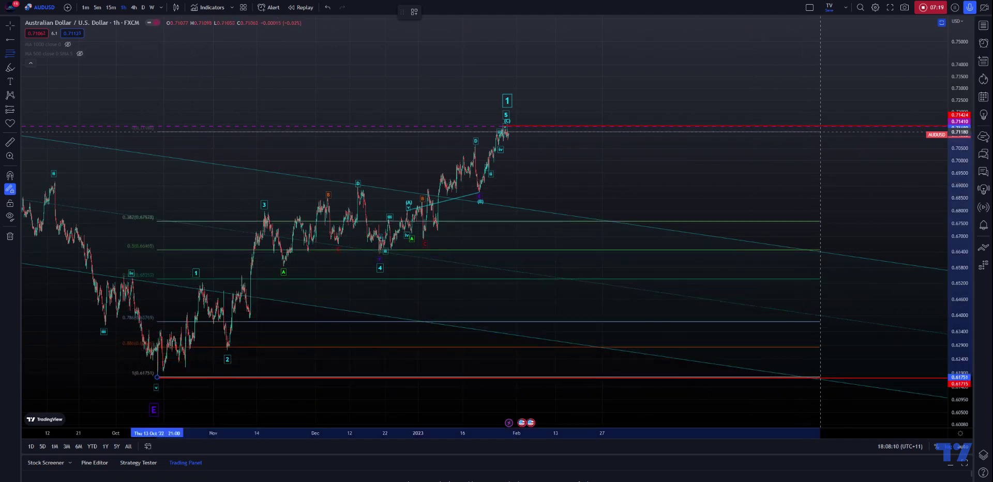
{"action": "left_click", "coordinate": [824, 125]}
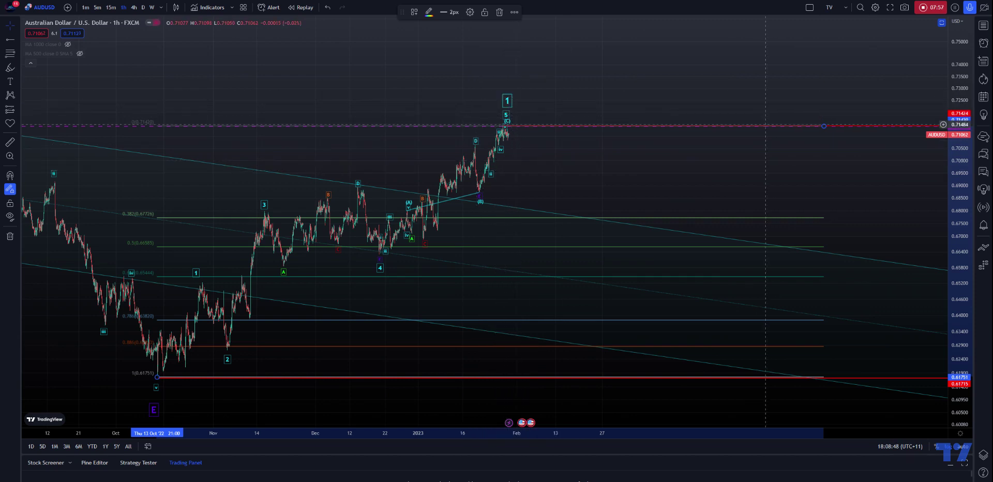
{"action": "left_click", "coordinate": [741, 145]}
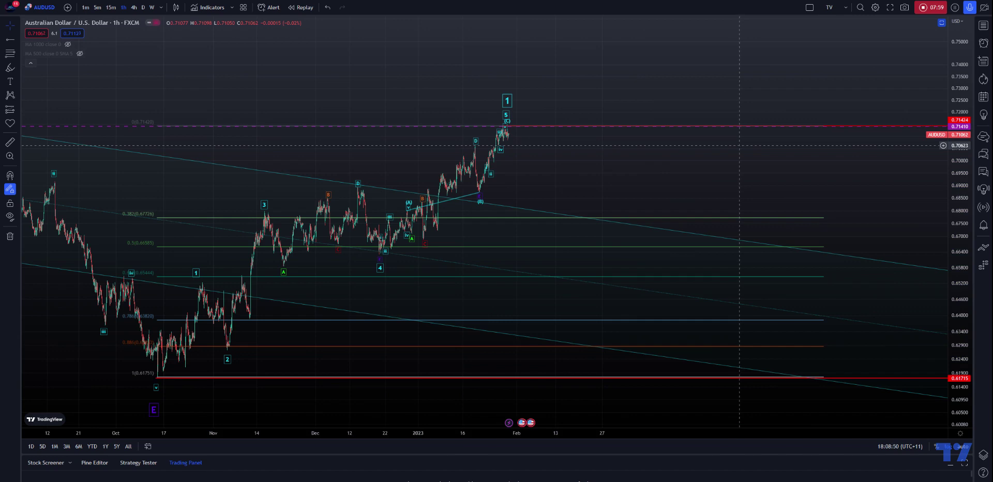